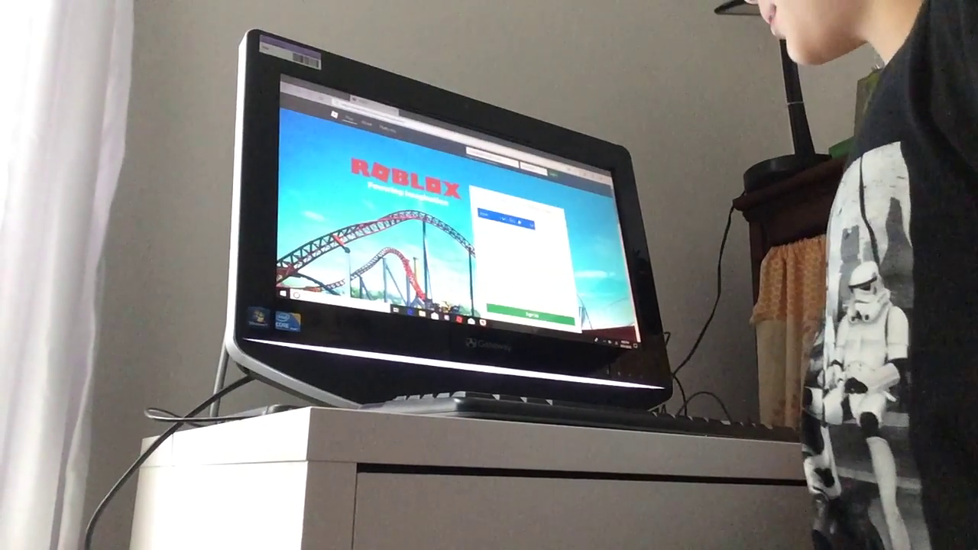
Step: Sign in with the test account and go to the Avatar Editor
left_click(504, 221)
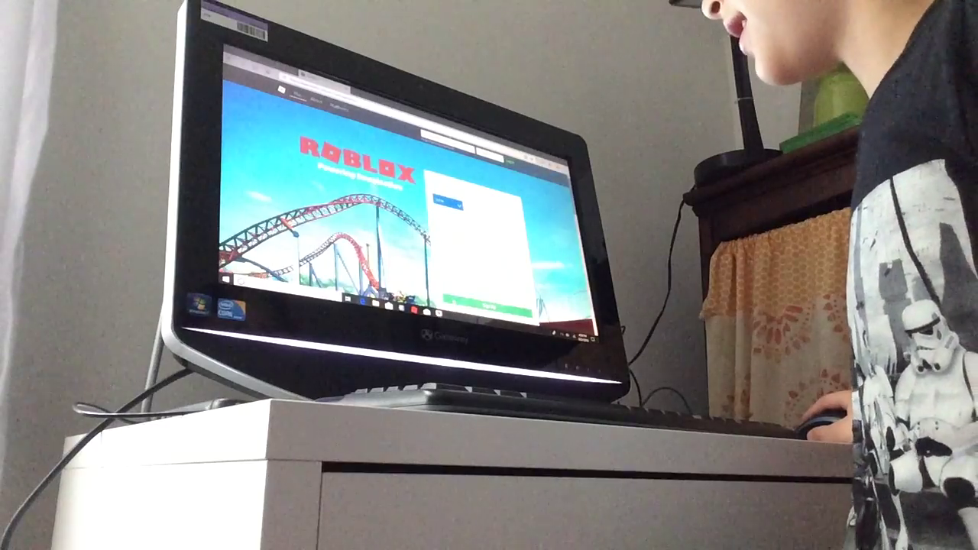
left_click(458, 229)
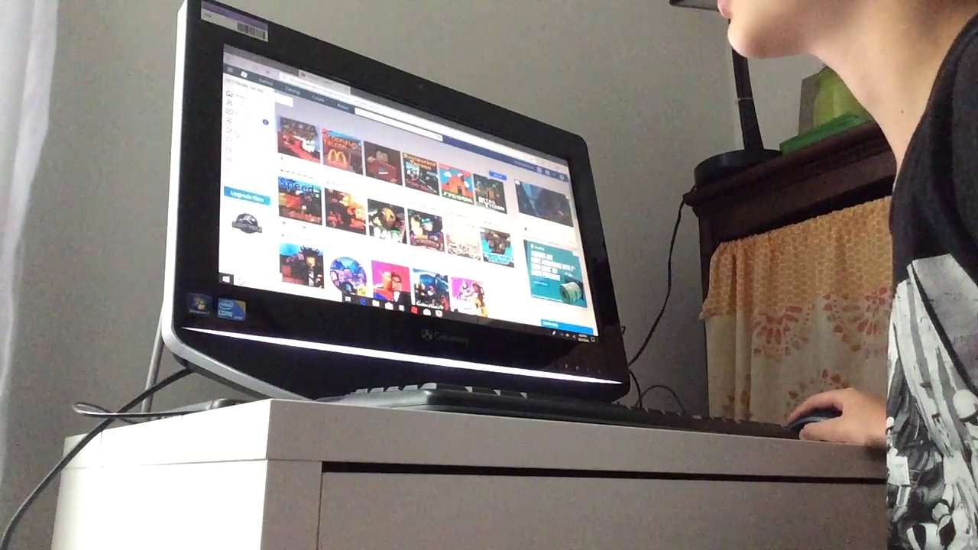
left_click(233, 122)
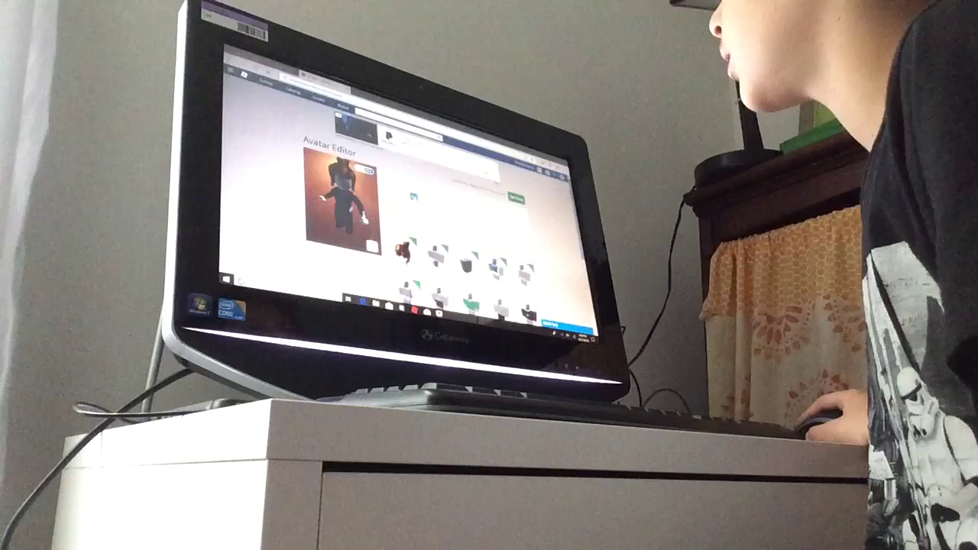
Step: Browse the Hats, Hair, Face Accessories and Torso categories, equipping hair on the avatar
left_click(313, 176)
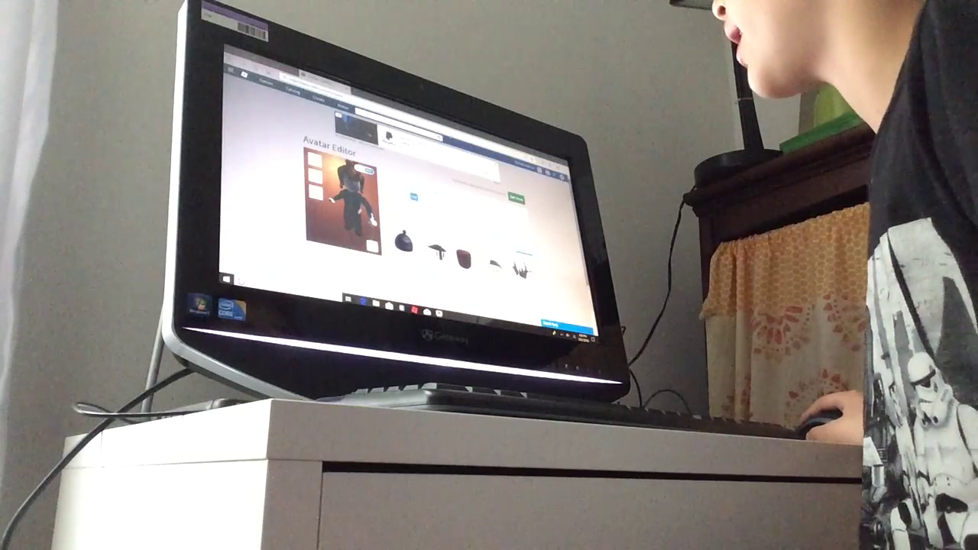
left_click(313, 191)
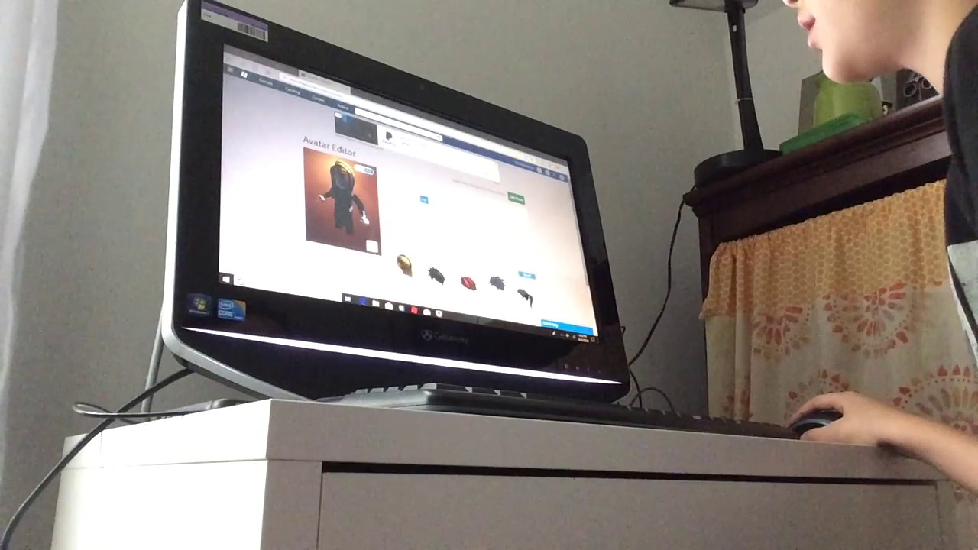
left_click(313, 206)
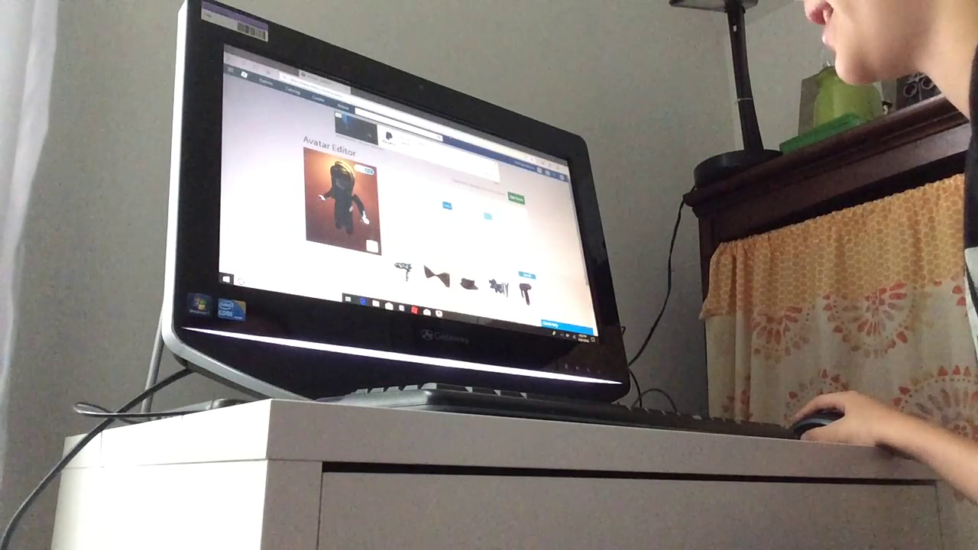
left_click(416, 208)
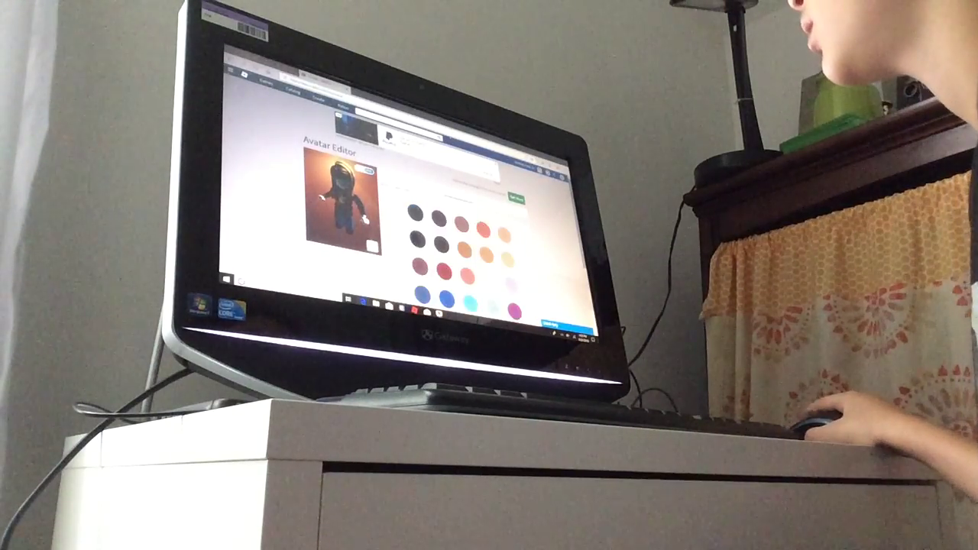
scroll(427, 229, "down", 3)
scroll(428, 229, "up", 3)
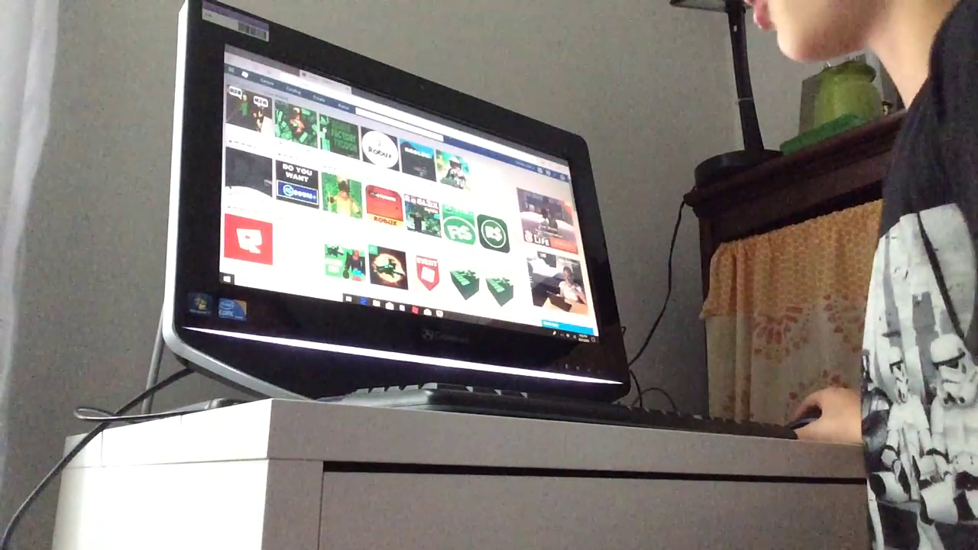
scroll(382, 199, "down", 4)
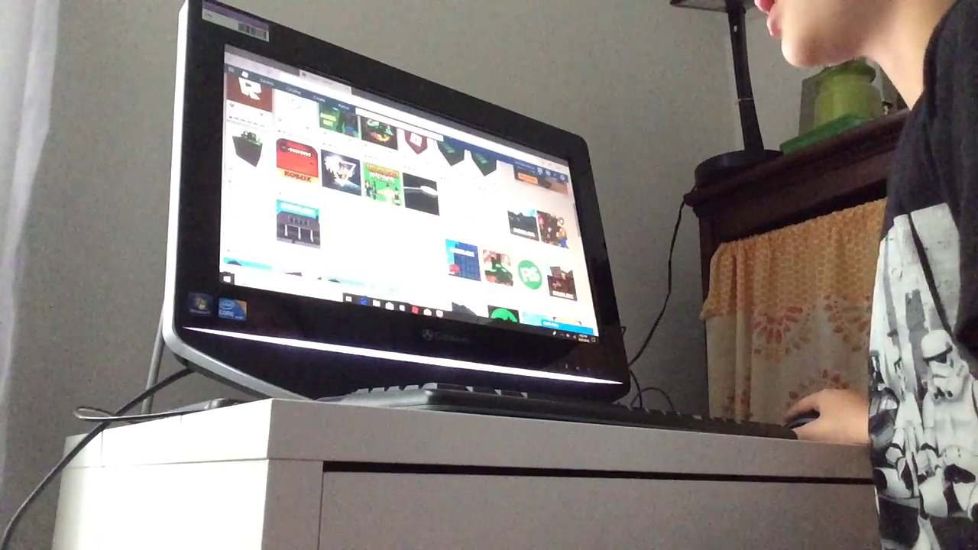
scroll(382, 199, "down", 4)
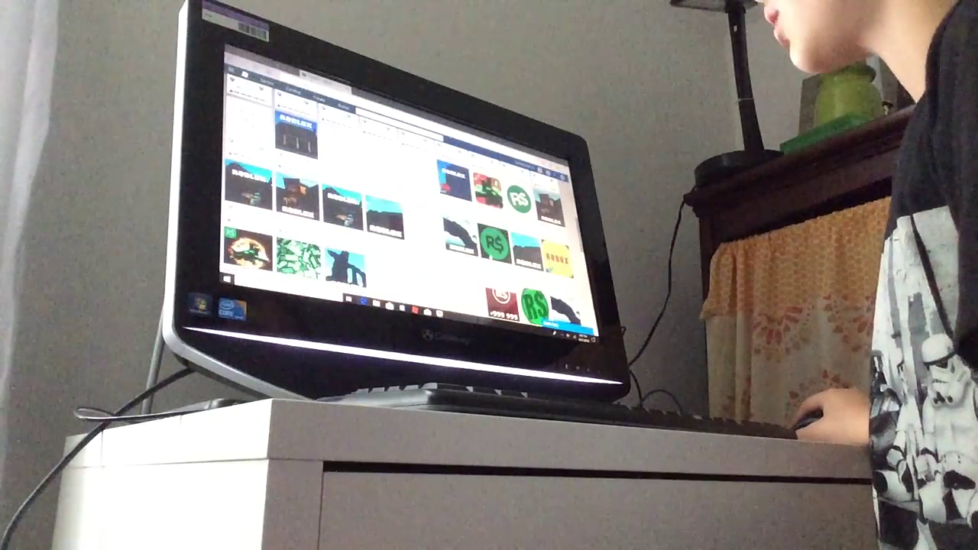
left_click(386, 214)
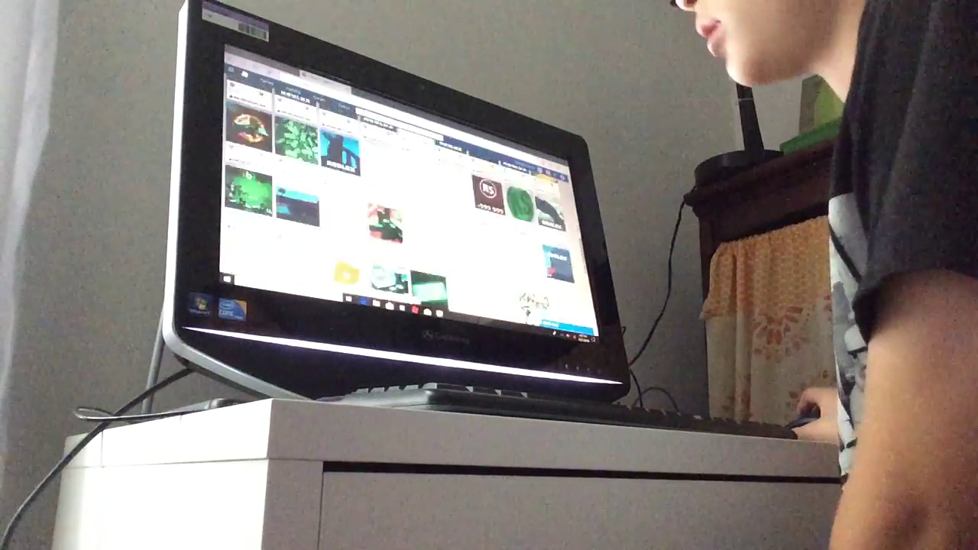
scroll(397, 199, "down", 3)
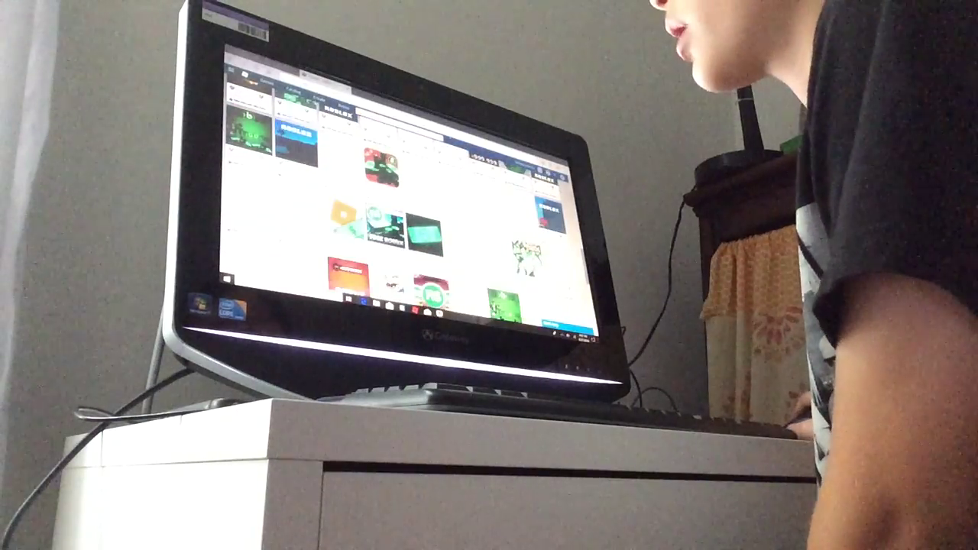
scroll(397, 199, "down", 3)
scroll(397, 199, "down", 3)
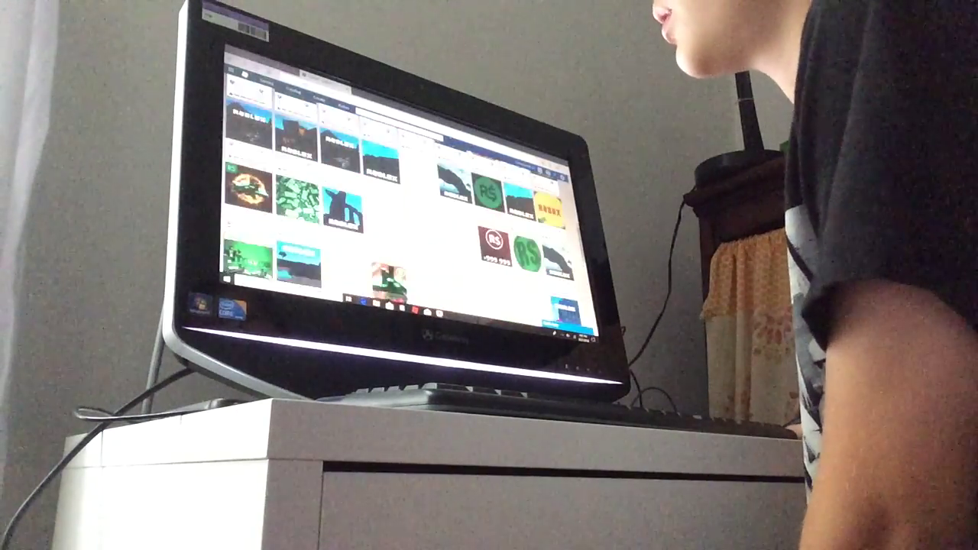
scroll(397, 199, "down", 3)
scroll(397, 199, "down", 3)
scroll(397, 199, "down", 3)
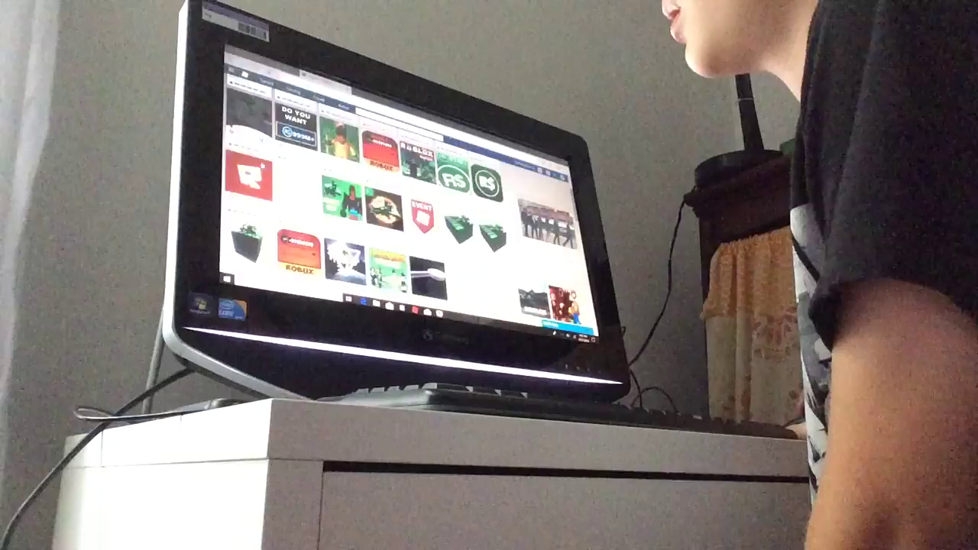
scroll(397, 198, "up", 3)
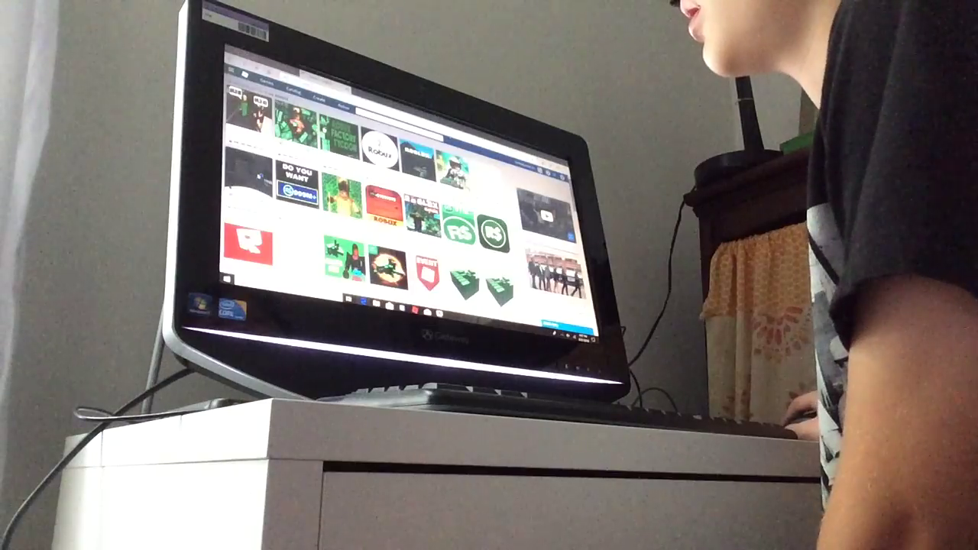
left_click(397, 199)
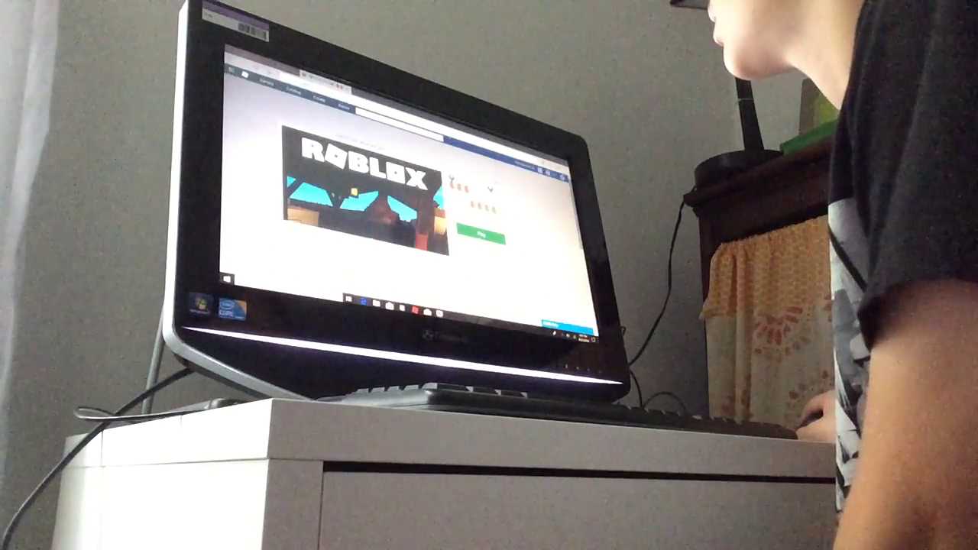
Step: Launch the free Robux game, orbit the camera around the avatar, and walk toward the structure
left_click(479, 234)
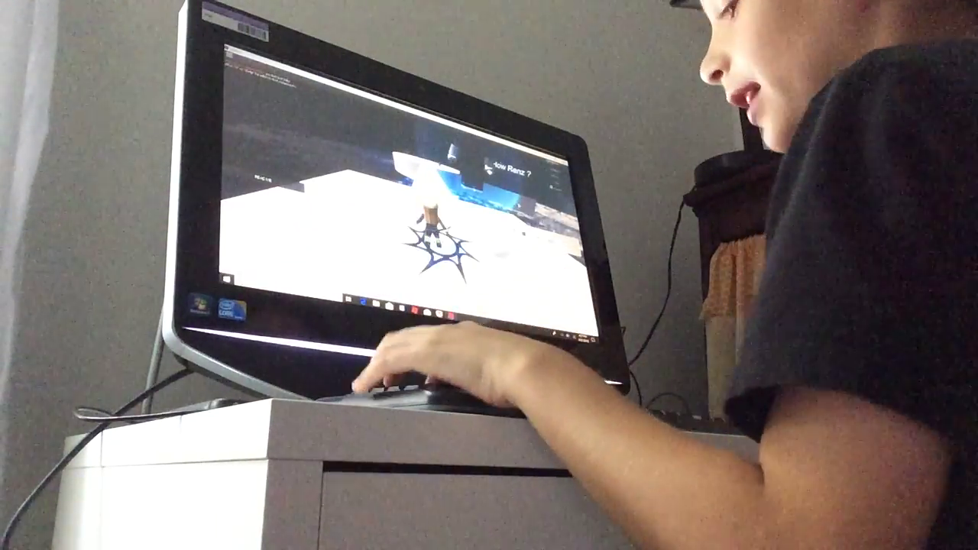
left_click_drag(443, 229, 397, 214)
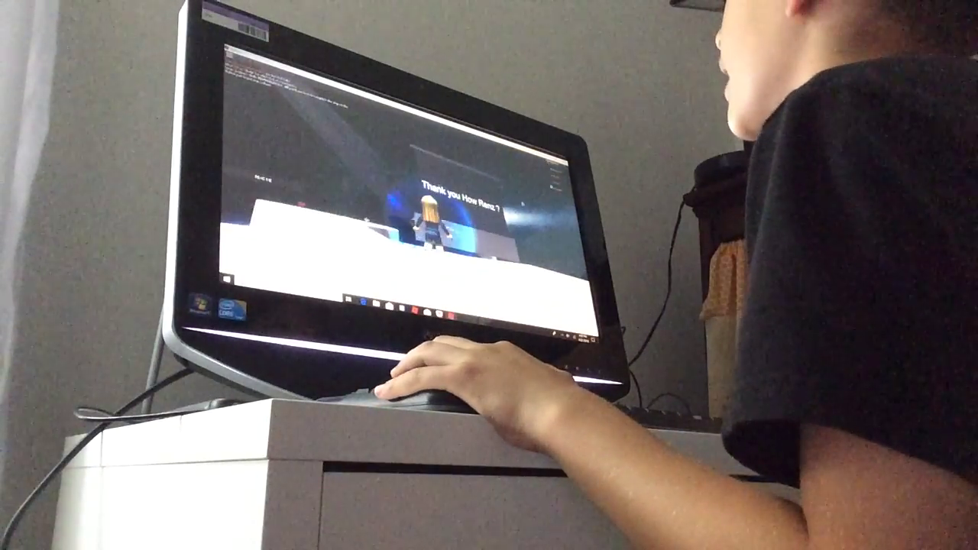
mouse_move(427, 214)
left_mouse_down()
mouse_move(382, 198)
mouse_move(522, 205)
mouse_move(458, 206)
left_mouse_up()
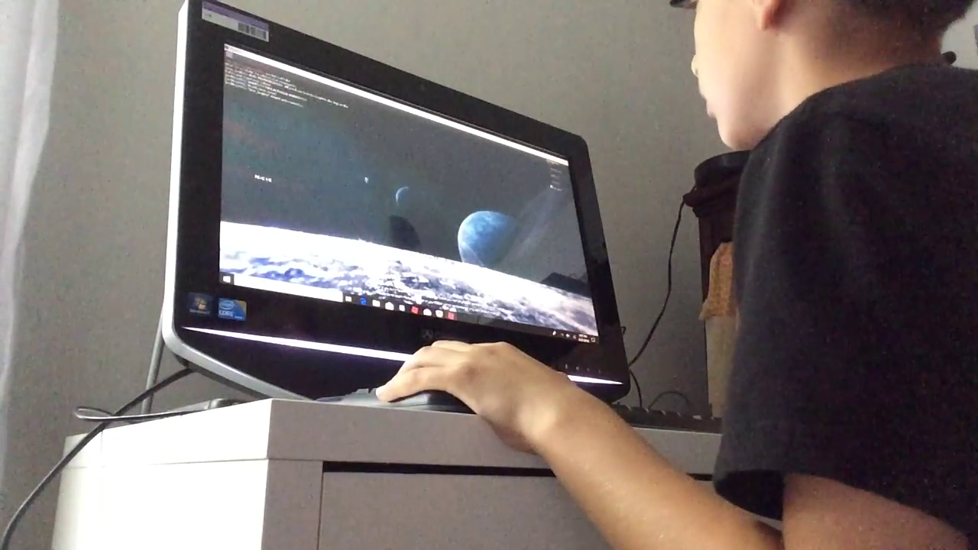
mouse_move(459, 207)
left_mouse_down()
mouse_move(382, 214)
mouse_move(474, 222)
mouse_move(397, 229)
mouse_move(473, 221)
mouse_move(459, 229)
left_mouse_up()
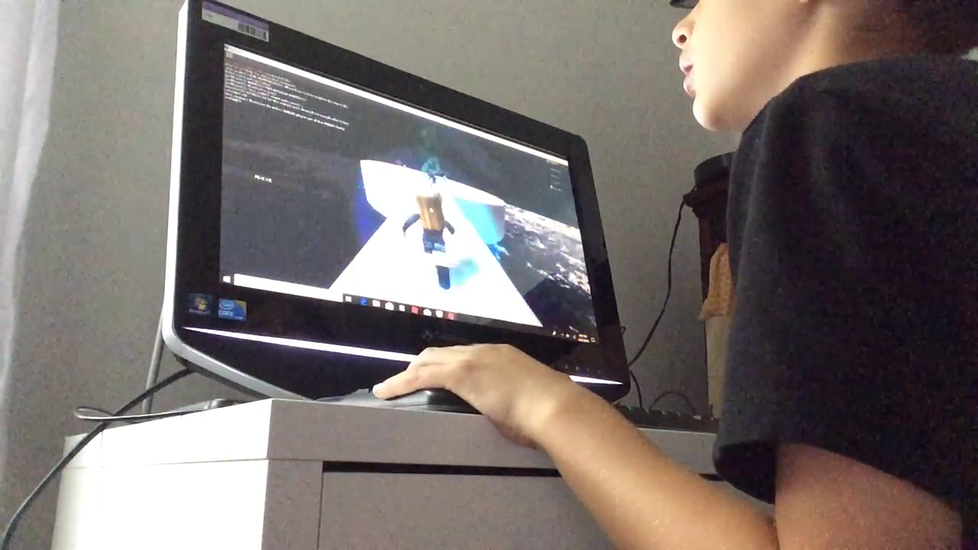
key("w")
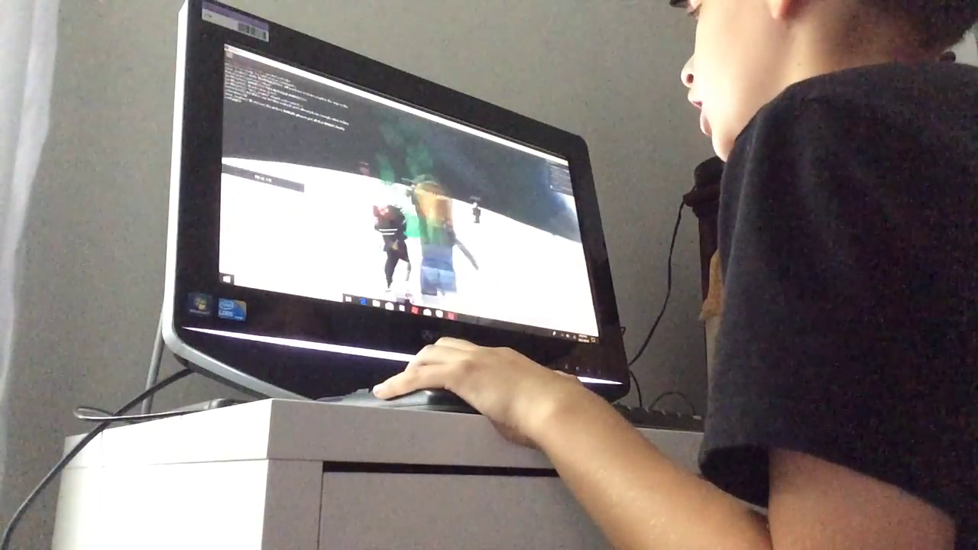
scroll(397, 229, "down", 3)
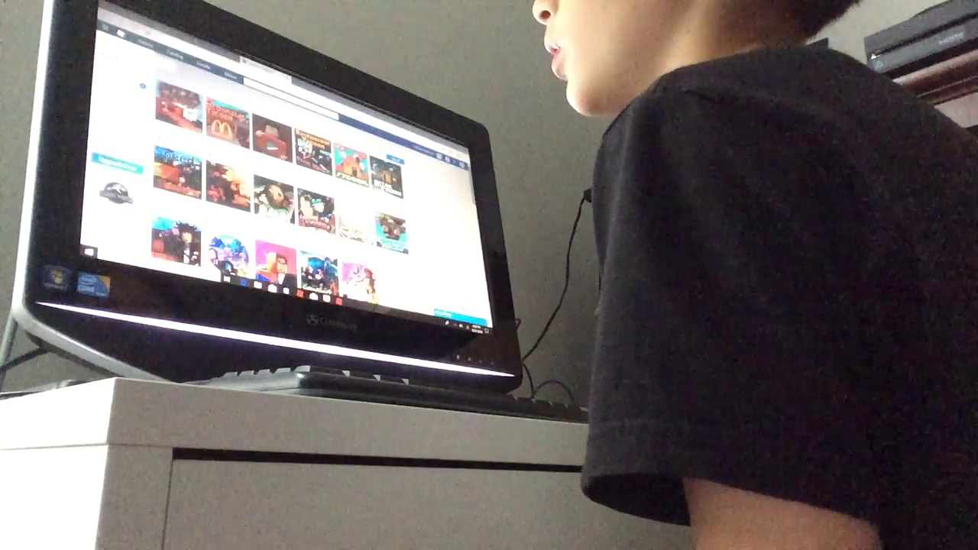
Step: Visit the account home page, then open a game's page from its tiles
left_click(183, 176)
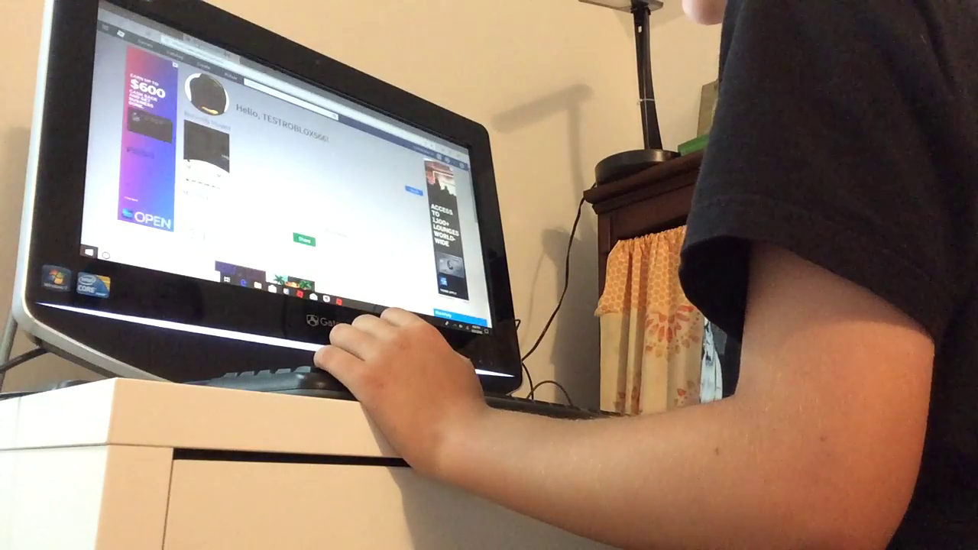
left_click(206, 145)
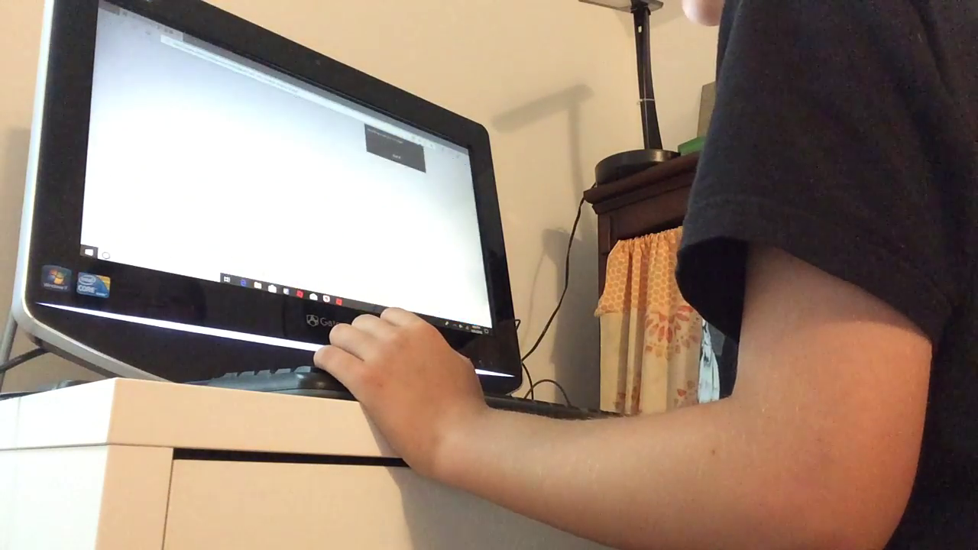
Step: Start the game, turn the camera, and walk the character across the white platform
left_click(373, 219)
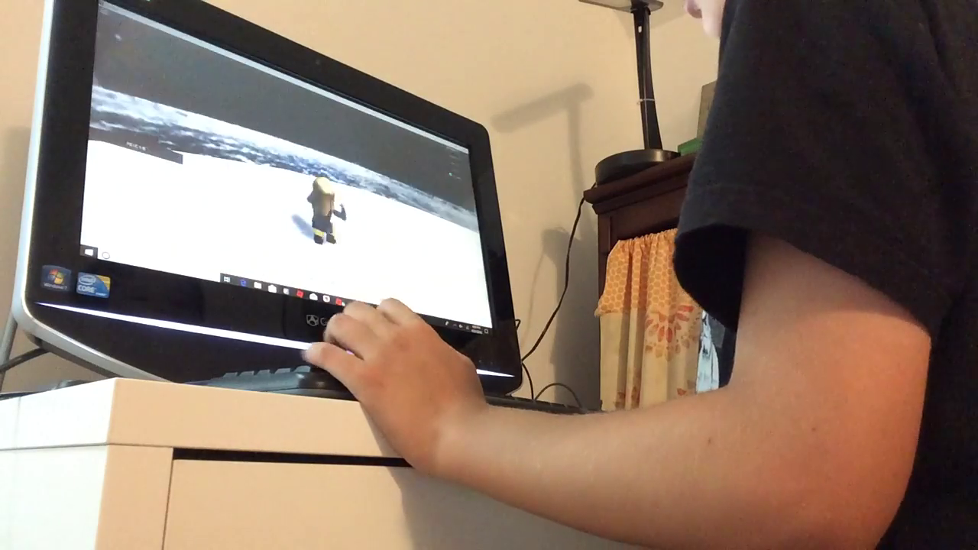
left_click_drag(305, 191, 230, 191)
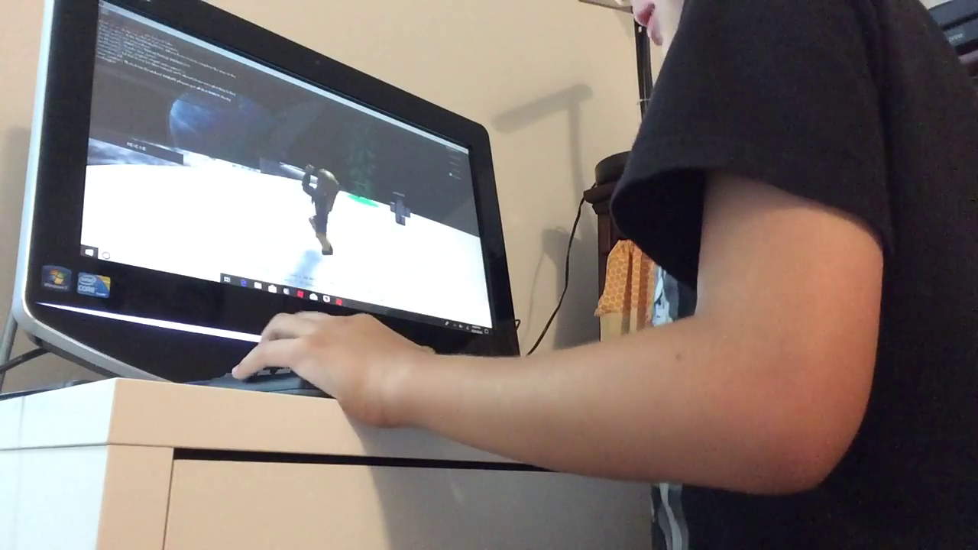
key("w")
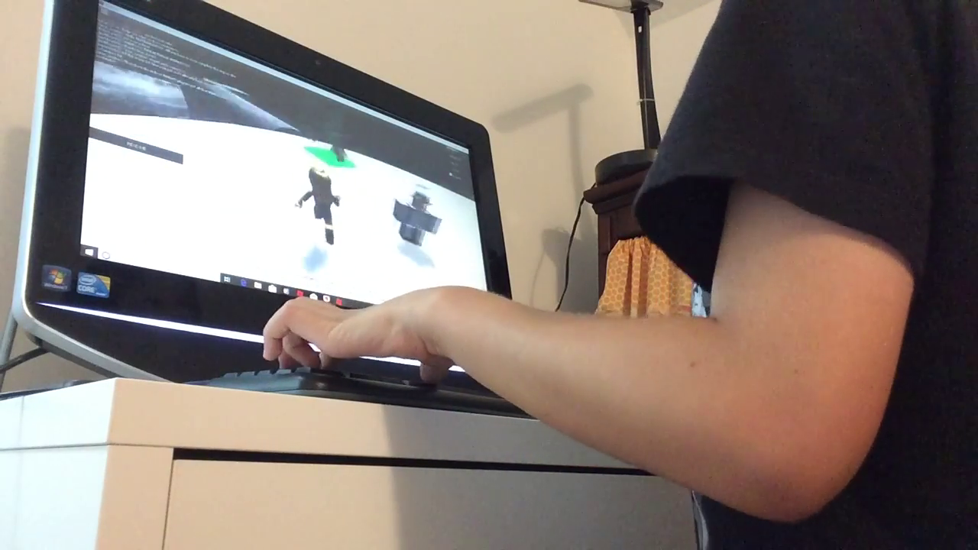
key("w")
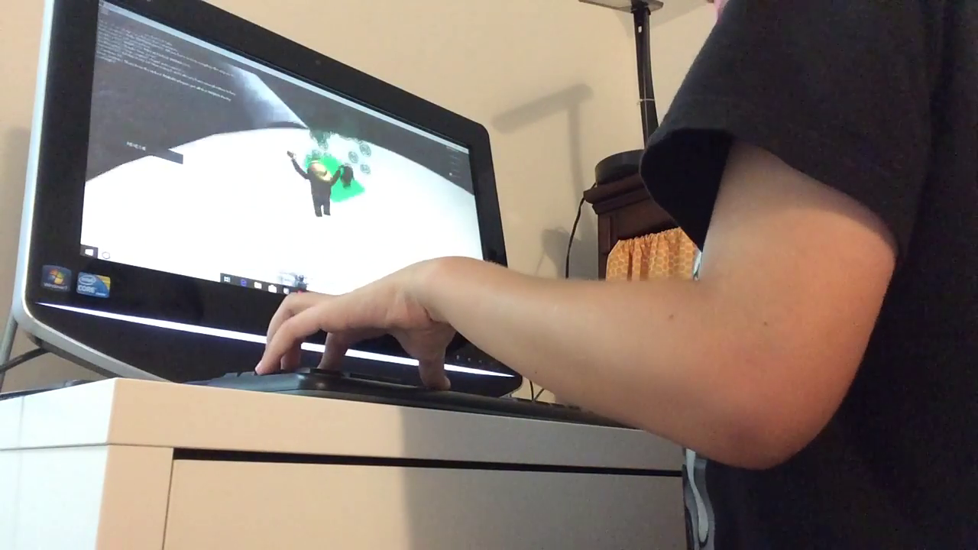
key("w")
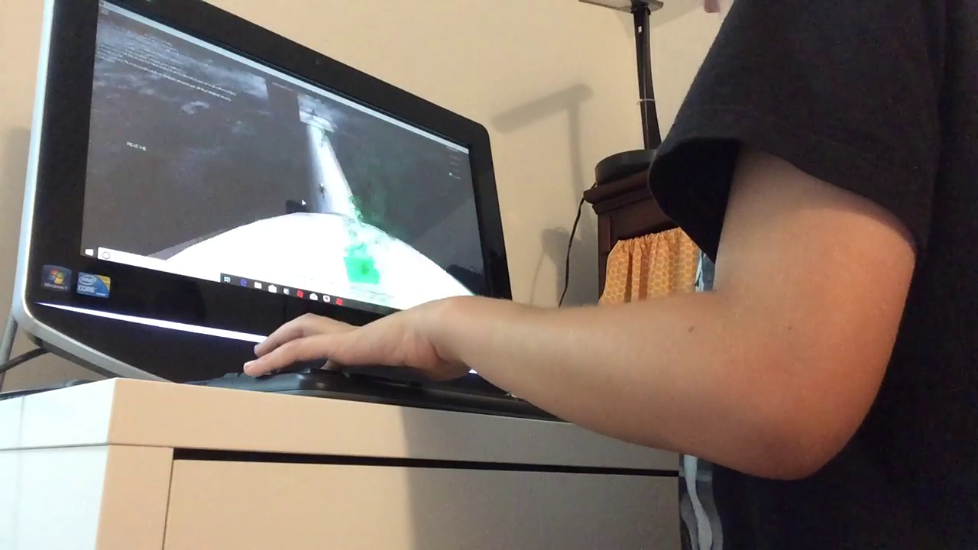
key("w")
key("w")
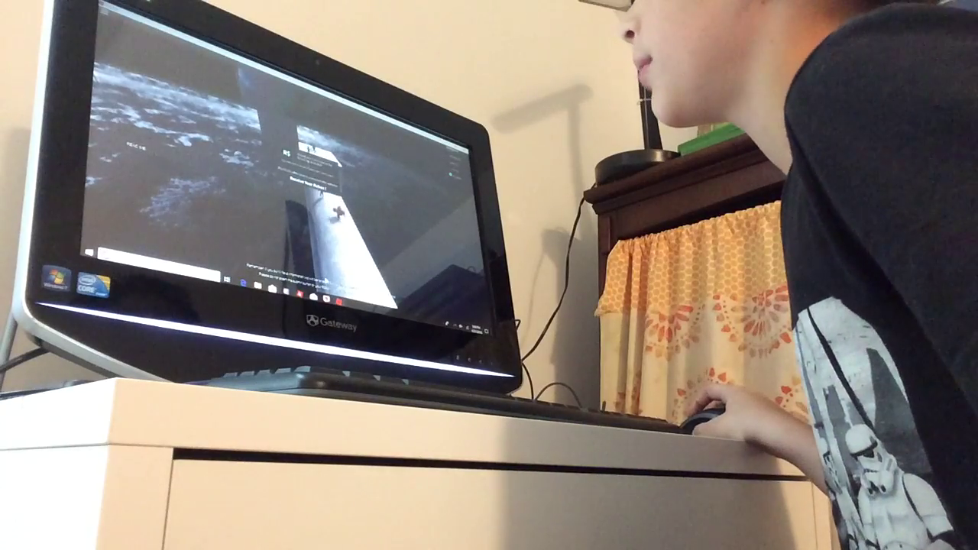
Step: Leave the game through the in-game menu and confirm the exit
key("Escape")
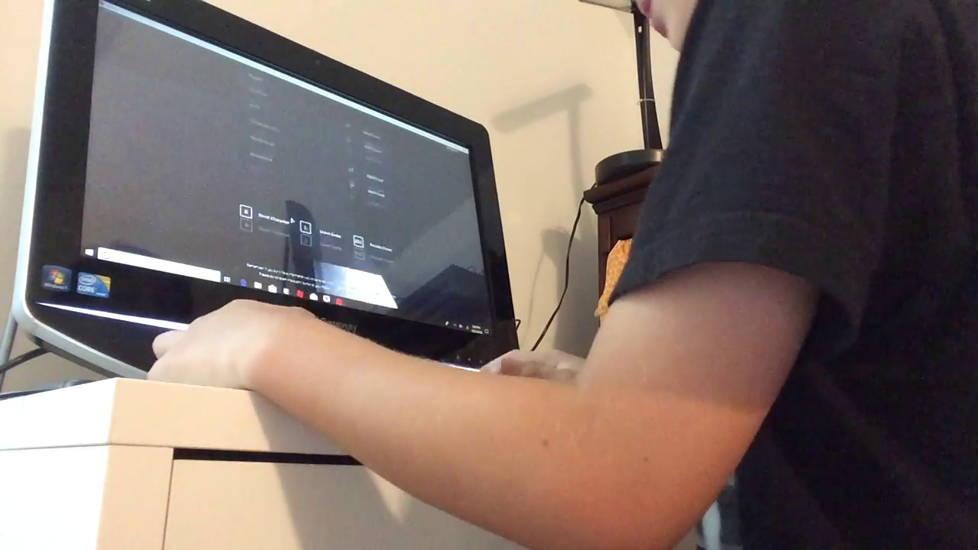
key("l")
key("Return")
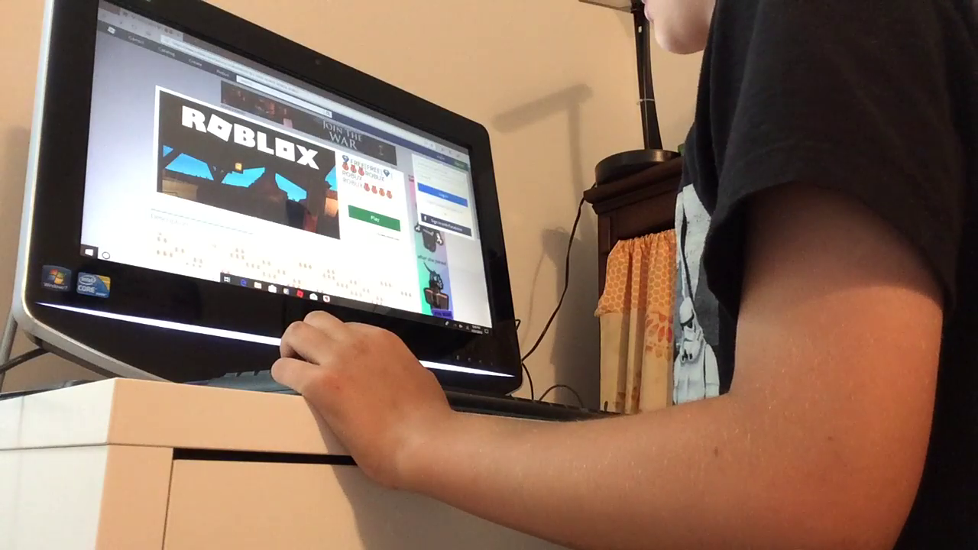
scroll(282, 191, "down", 3)
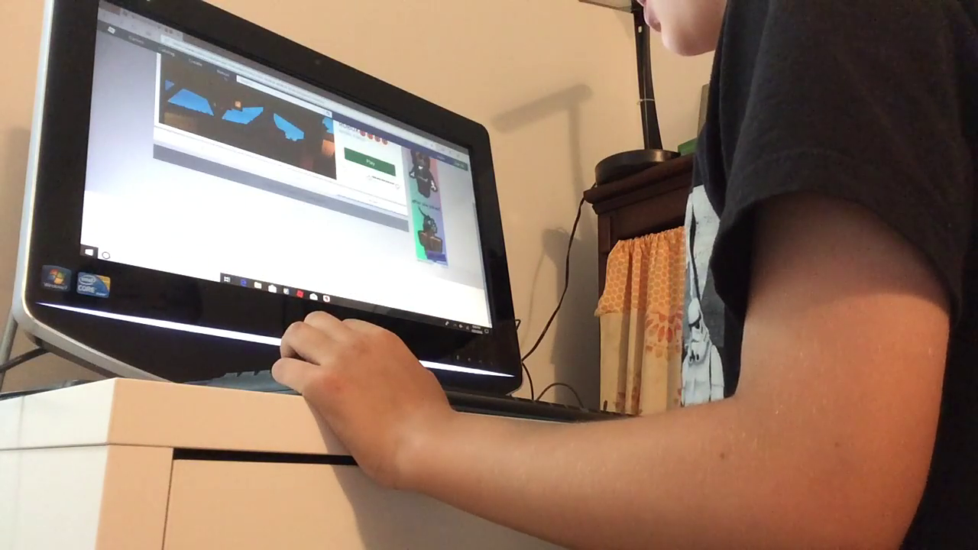
scroll(283, 191, "up", 3)
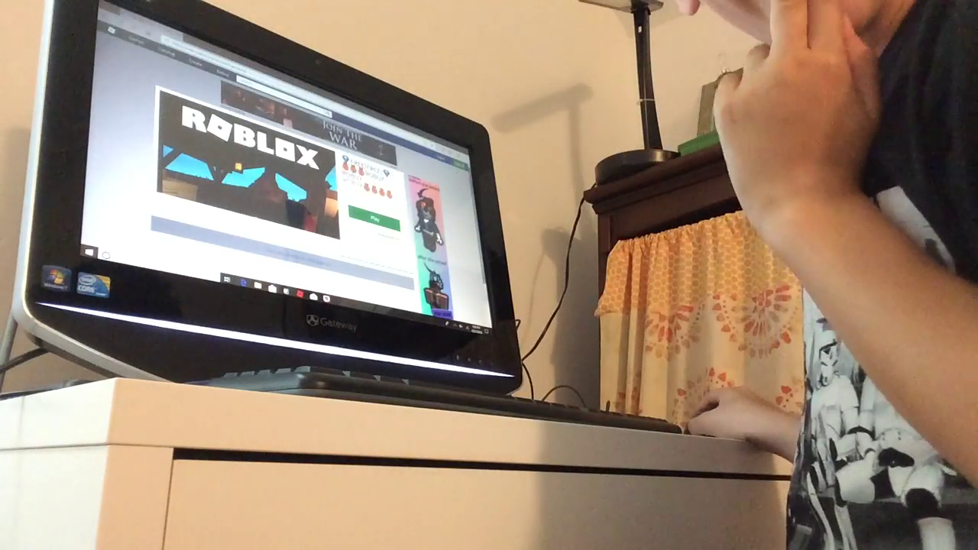
Step: Go to the Roblox home page and click into the sign-up form's birthday field
left_click(373, 219)
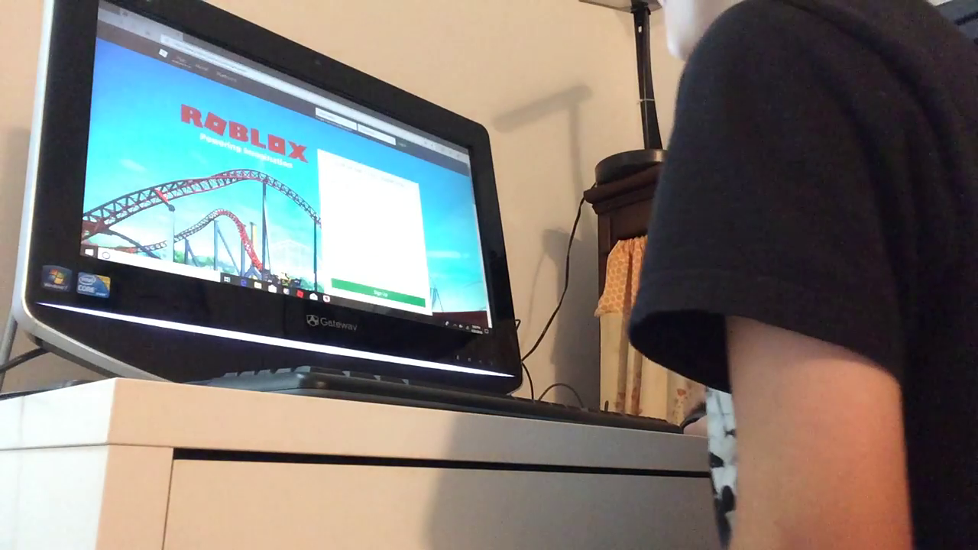
left_click(344, 179)
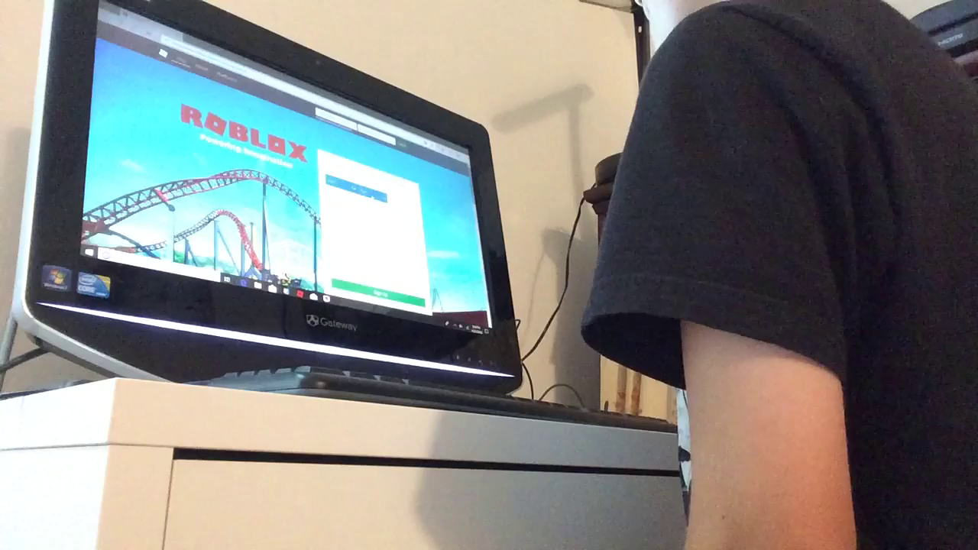